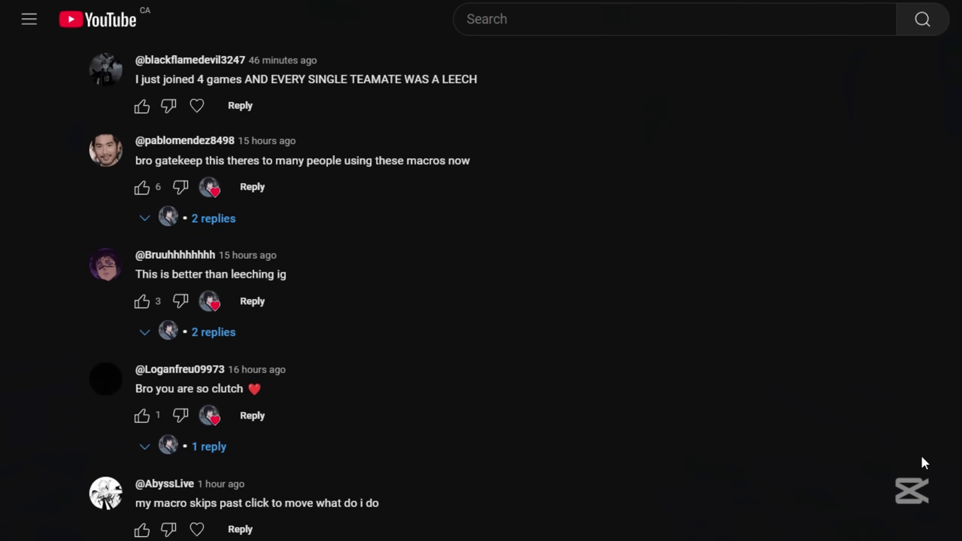
- Alt+Tab from the Roblox lobby to Discord, showing the admin channel's 'Stage Completed' webhook posts
{"action": "scroll", "coordinate": [921, 455], "scroll_direction": "down", "scroll_amount": 5}
{"action": "scroll", "coordinate": [923, 458], "scroll_direction": "down", "scroll_amount": 10}
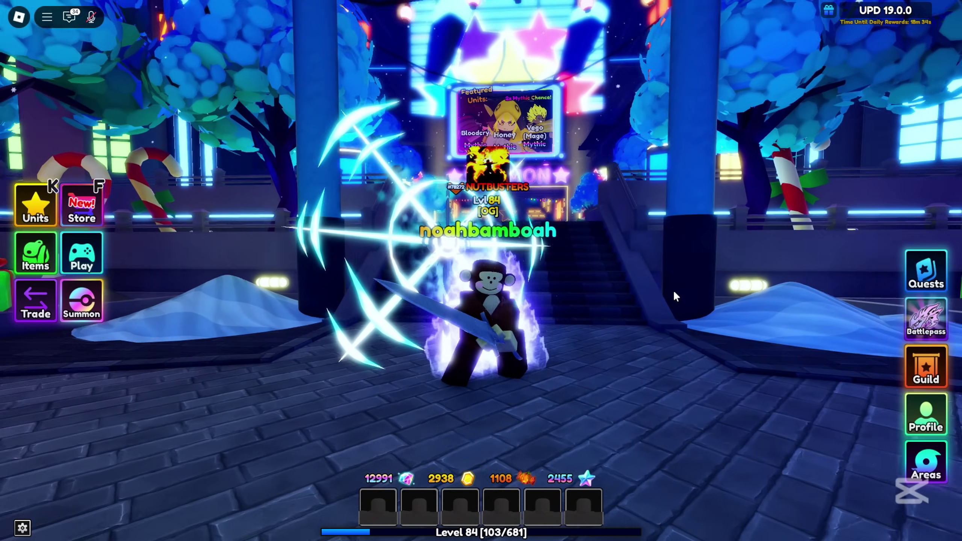
{"action": "key", "text": "alt+Tab"}
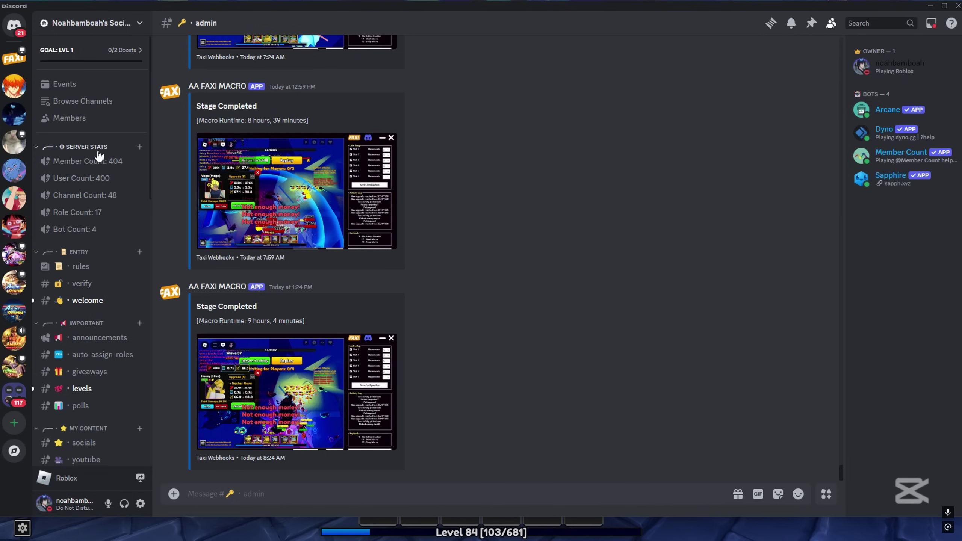
- Open the 'AutoHotKey V2 Link' from the Taxi Community #setup-guide instructions
{"action": "left_click", "coordinate": [14, 226]}
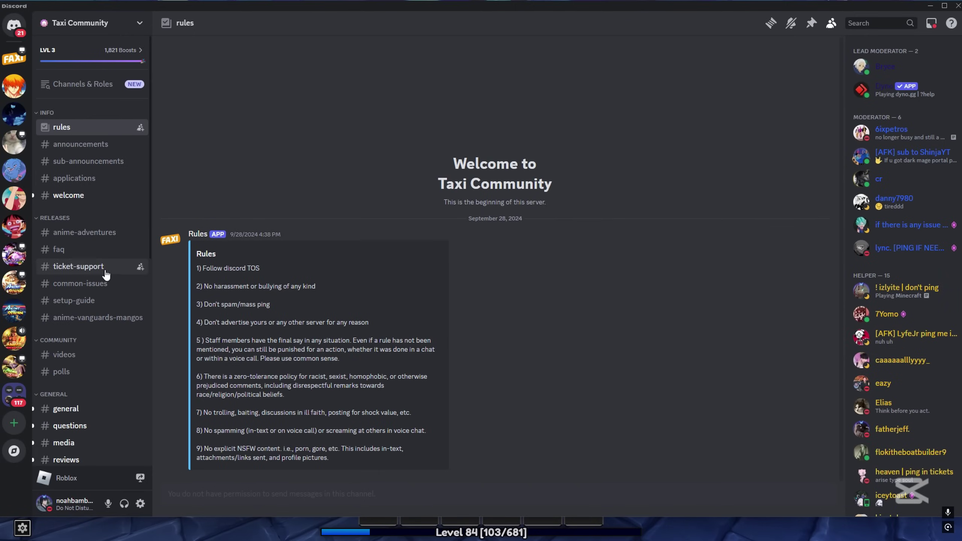
{"action": "scroll", "coordinate": [95, 279], "scroll_direction": "down", "scroll_amount": 10}
{"action": "scroll", "coordinate": [135, 327], "scroll_direction": "up", "scroll_amount": 10}
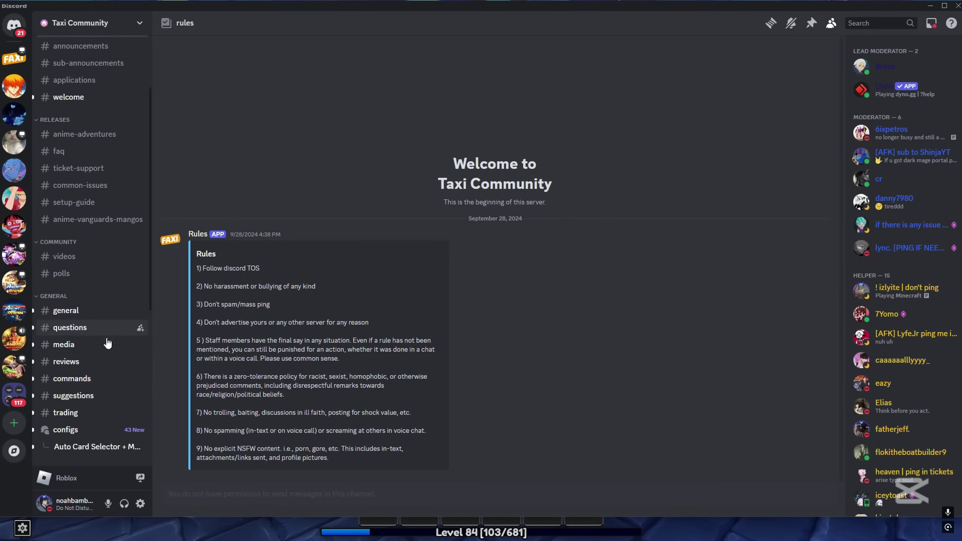
{"action": "left_click", "coordinate": [74, 300]}
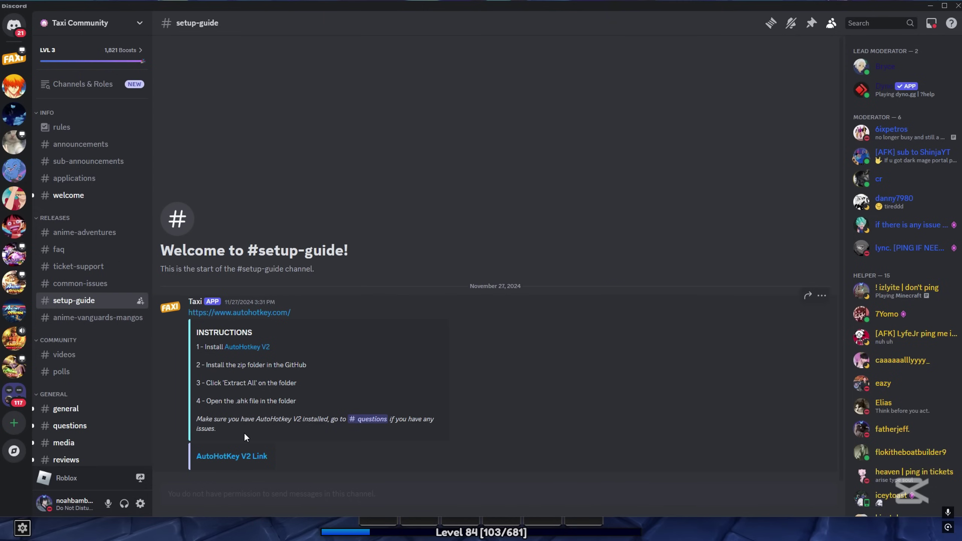
{"action": "left_click", "coordinate": [261, 457]}
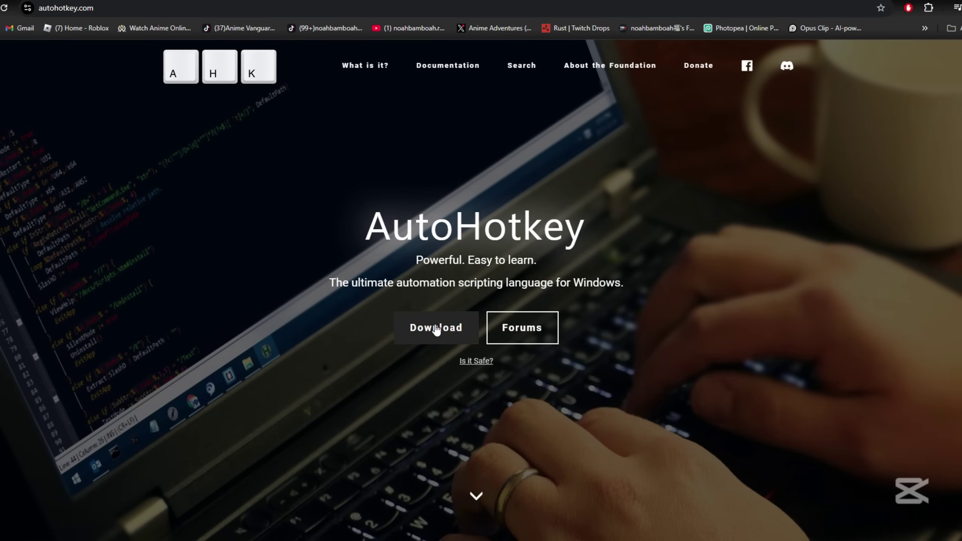
- Expand the Download version choices on autohotkey.com
{"action": "left_click", "coordinate": [448, 338]}
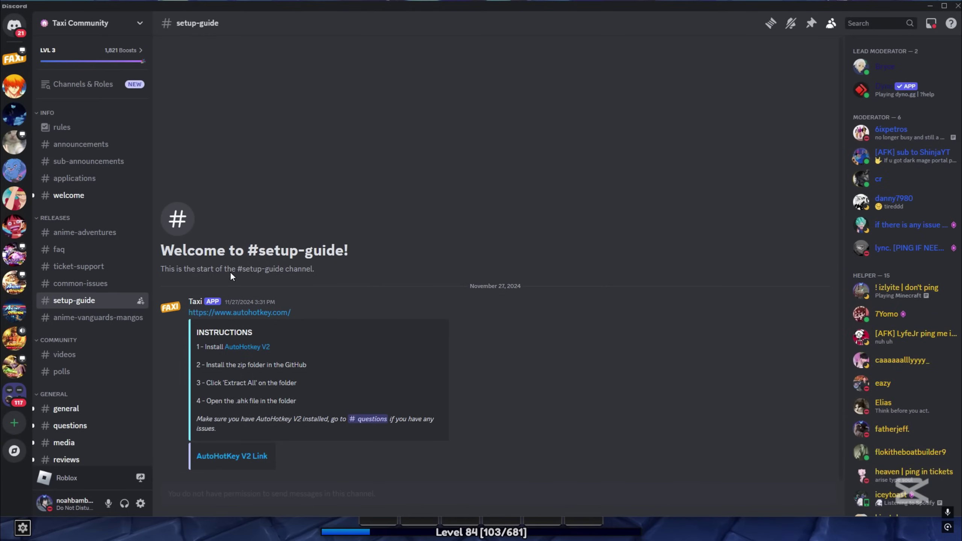
- Follow the github.com release v1.1.6 link in the #anime-adventures announcement
{"action": "scroll", "coordinate": [78, 131], "scroll_direction": "down", "scroll_amount": 3}
{"action": "left_click", "coordinate": [78, 131]}
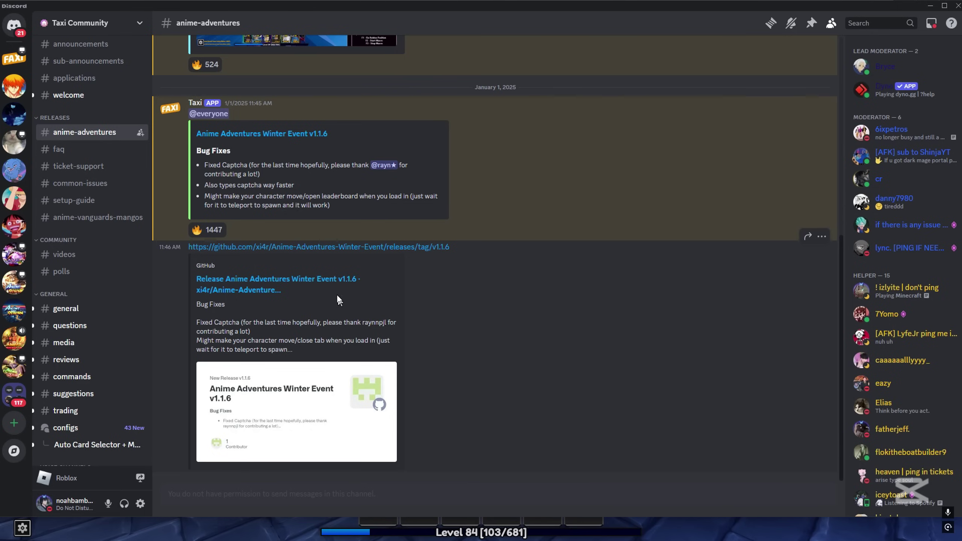
{"action": "left_click", "coordinate": [255, 289]}
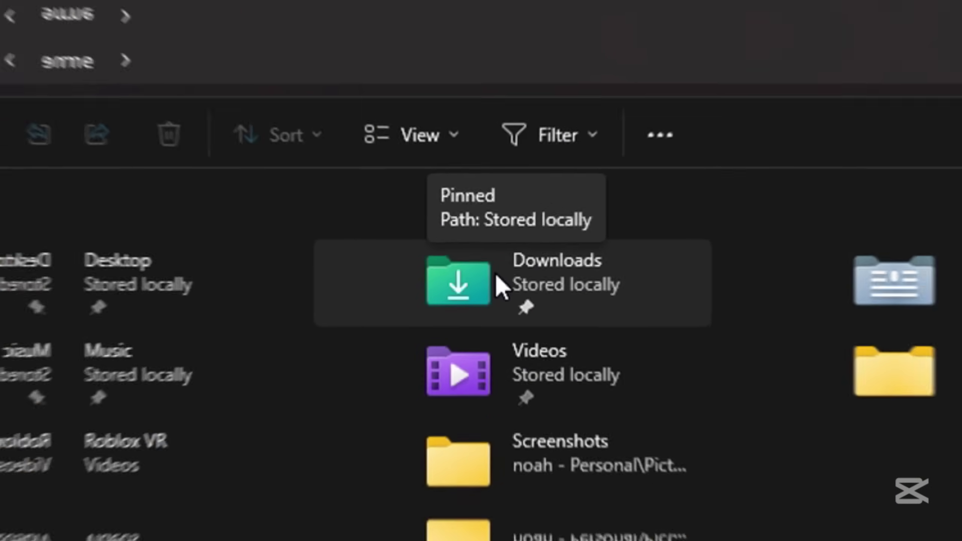
- Extract AA.Event.V1.1.6.-.Taxi.zip into Downloads and run Macro from the 'AA Event V1.1.6 - Taxi' folder
{"action": "double_click", "coordinate": [499, 281]}
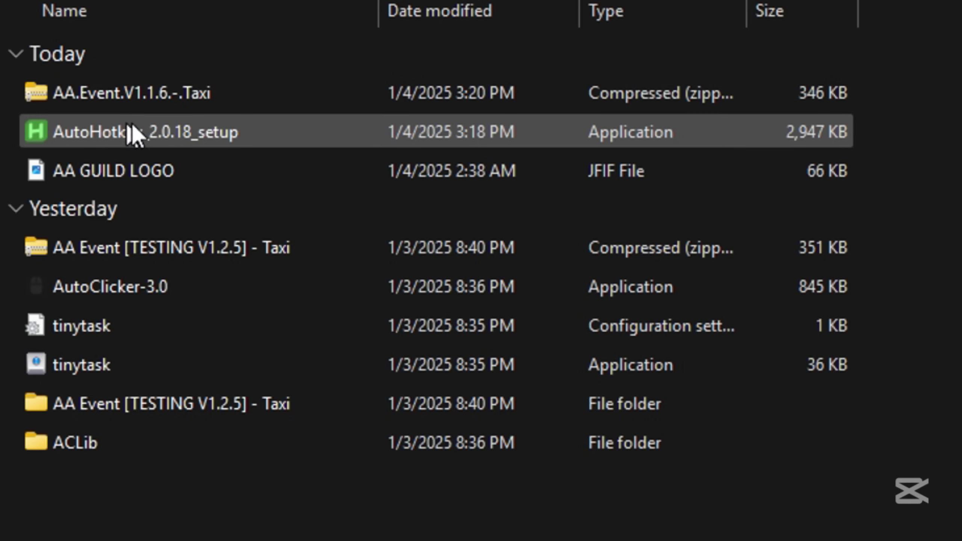
{"action": "right_click", "coordinate": [154, 97]}
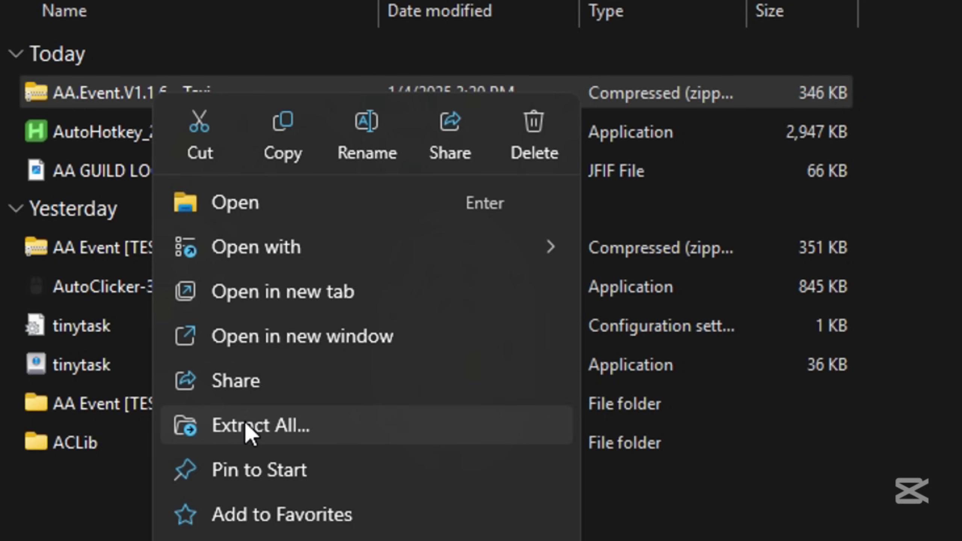
{"action": "left_click", "coordinate": [246, 432]}
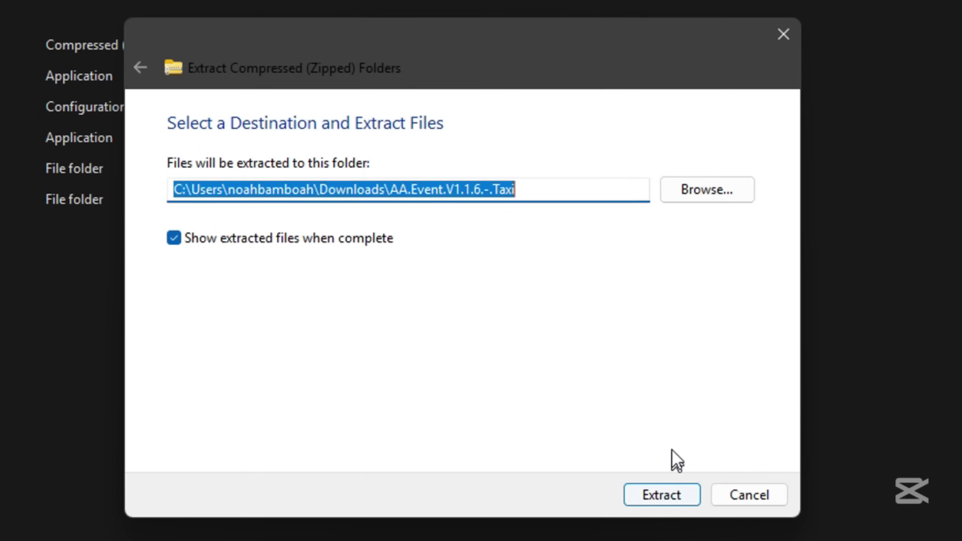
{"action": "left_click", "coordinate": [662, 495]}
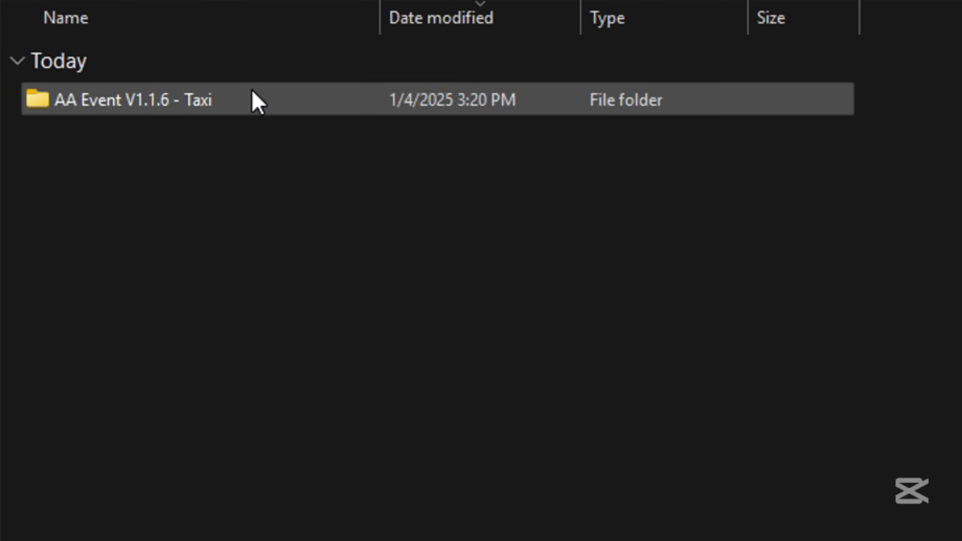
{"action": "double_click", "coordinate": [254, 99]}
{"action": "double_click", "coordinate": [136, 97]}
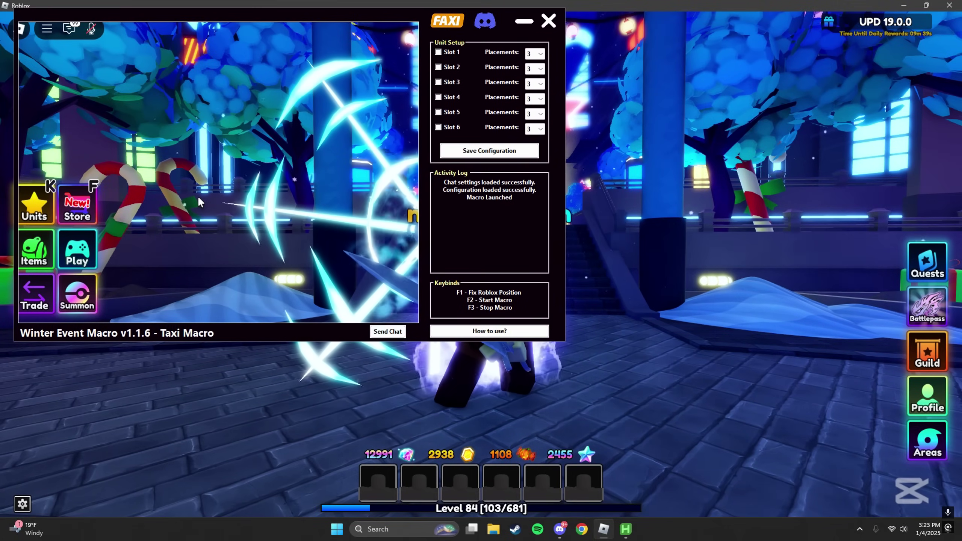
- Use F1 (Fix Roblox Position) to snap Roblox into the macro's left game frame
{"action": "key", "text": "F1"}
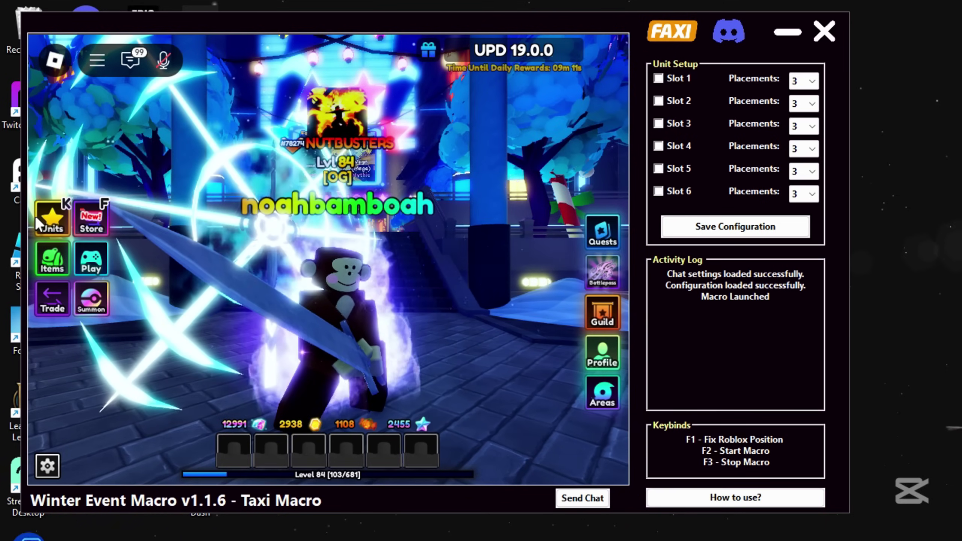
- Open the unit Collection with K and fill the hotbar with six units
{"action": "key", "text": "k"}
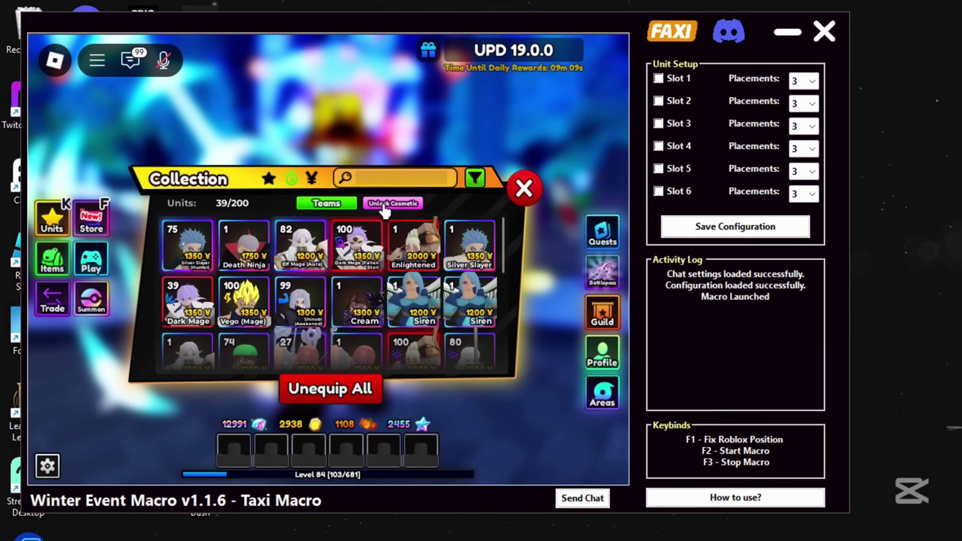
{"action": "key", "text": "k"}
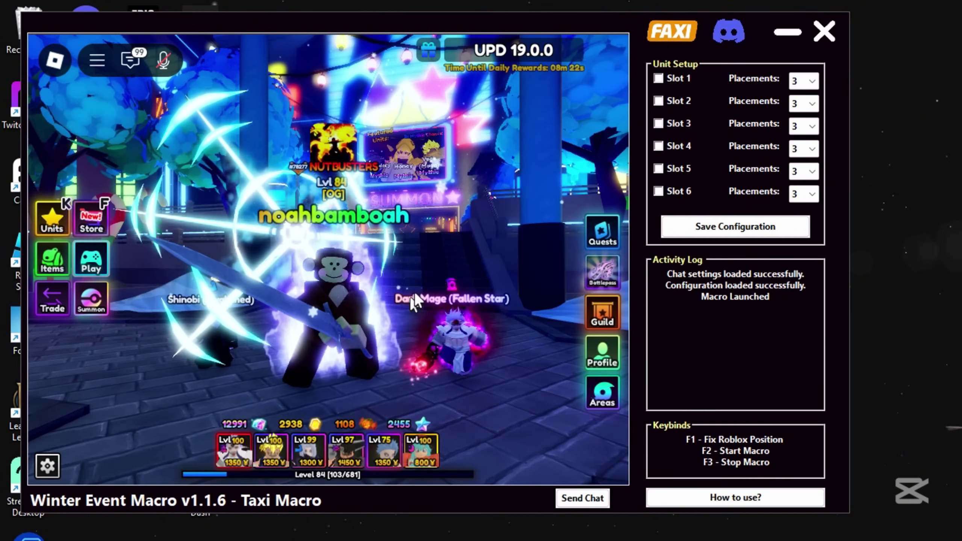
{"action": "scroll", "coordinate": [405, 260], "scroll_direction": "up", "scroll_amount": 3}
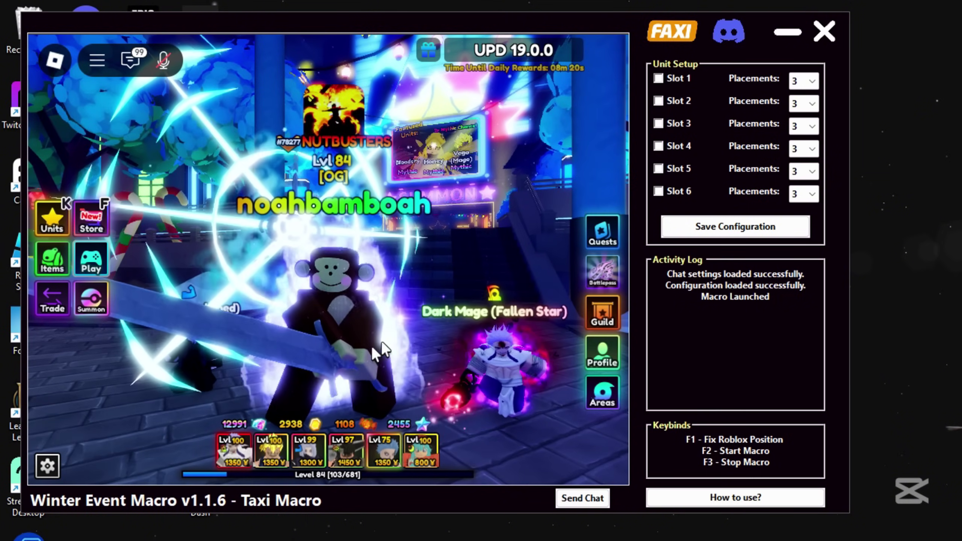
{"action": "scroll", "coordinate": [370, 232], "scroll_direction": "down", "scroll_amount": 3}
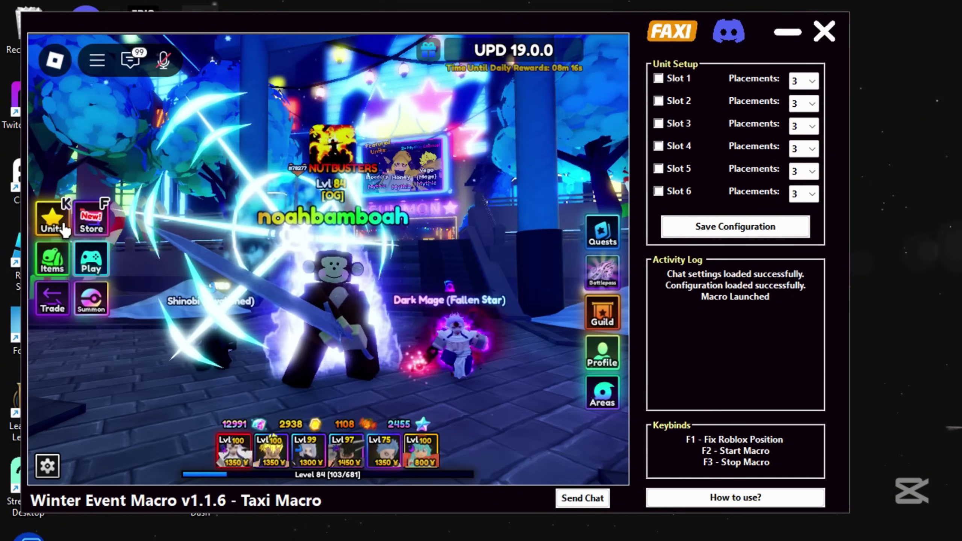
{"action": "left_click", "coordinate": [64, 227]}
{"action": "left_click", "coordinate": [393, 205]}
{"action": "left_click", "coordinate": [524, 189]}
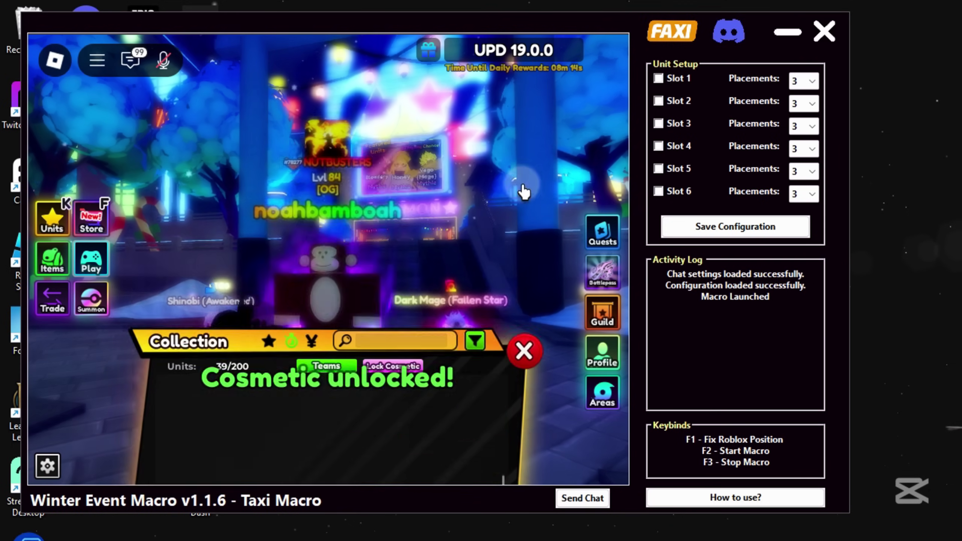
- Unequip Dark Mage (Fallen Star) and Vego (Mage), then equip Vego into the first team slot
{"action": "left_click", "coordinate": [243, 463]}
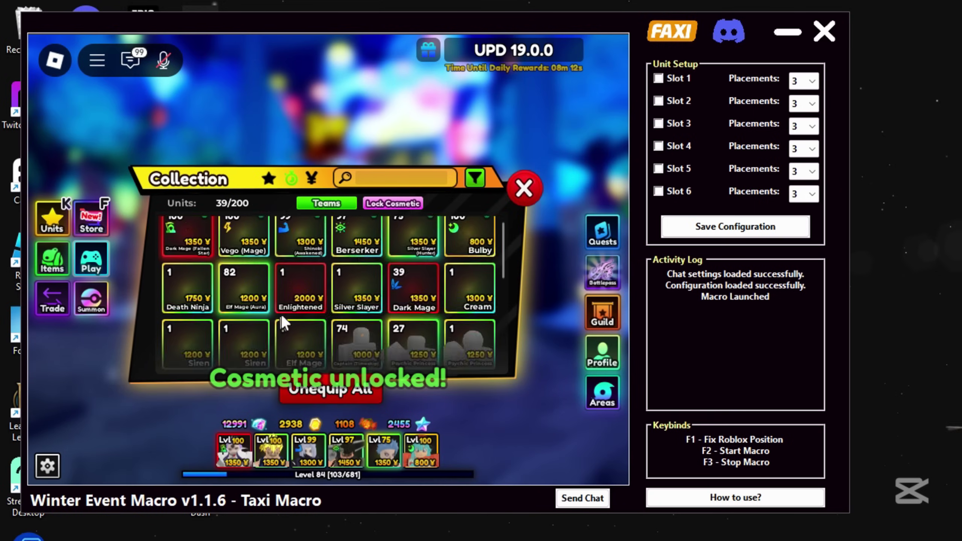
{"action": "left_click", "coordinate": [273, 312]}
{"action": "left_click", "coordinate": [187, 245]}
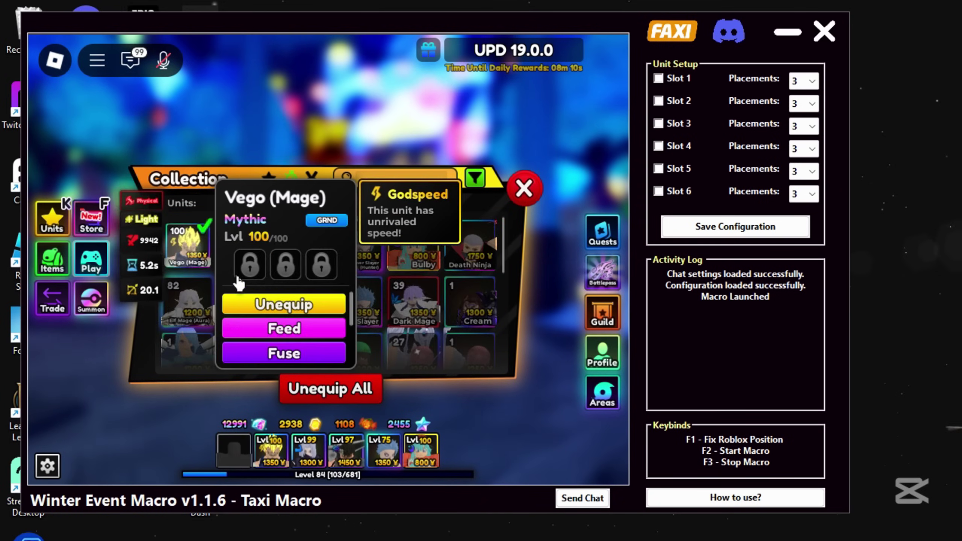
{"action": "left_click", "coordinate": [279, 303]}
{"action": "left_click", "coordinate": [413, 300]}
{"action": "left_click", "coordinate": [312, 318]}
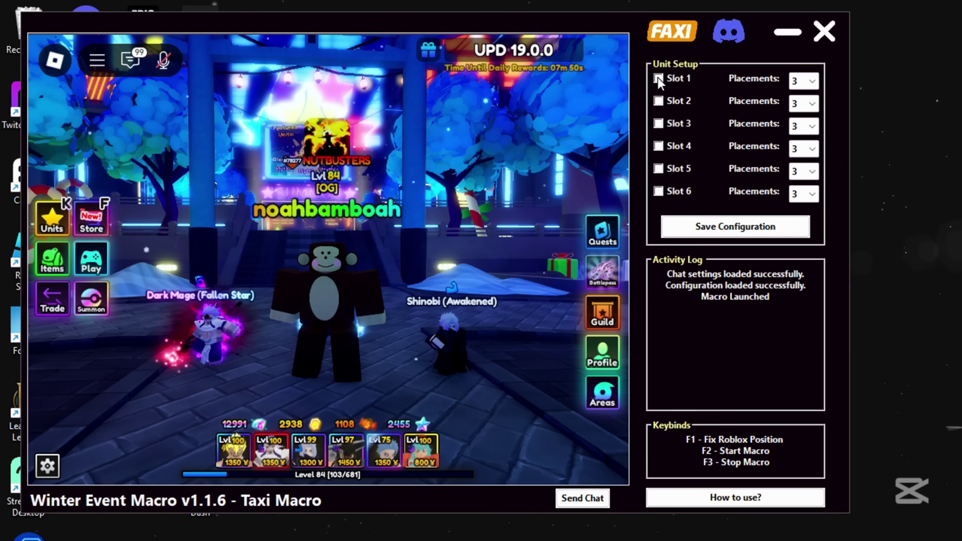
- Tick Slots 4, 5 and 6 so all six unit slots are enabled
{"action": "left_click", "coordinate": [659, 147]}
{"action": "left_click", "coordinate": [659, 169]}
{"action": "left_click", "coordinate": [658, 191]}
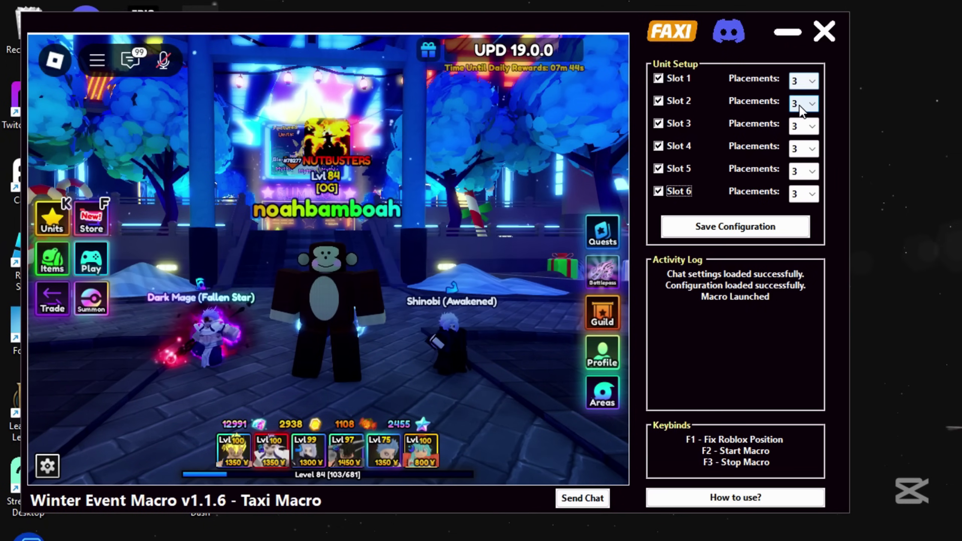
- Set Slot 6 to 1 placement, save the configuration and start the macro with F2
{"action": "left_click", "coordinate": [801, 194]}
{"action": "left_click", "coordinate": [803, 210]}
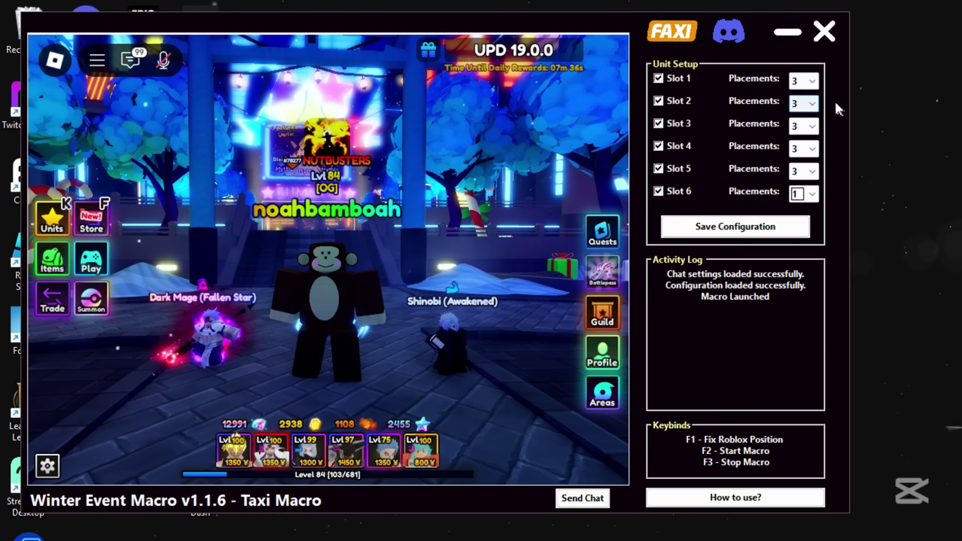
{"action": "double_click", "coordinate": [742, 231]}
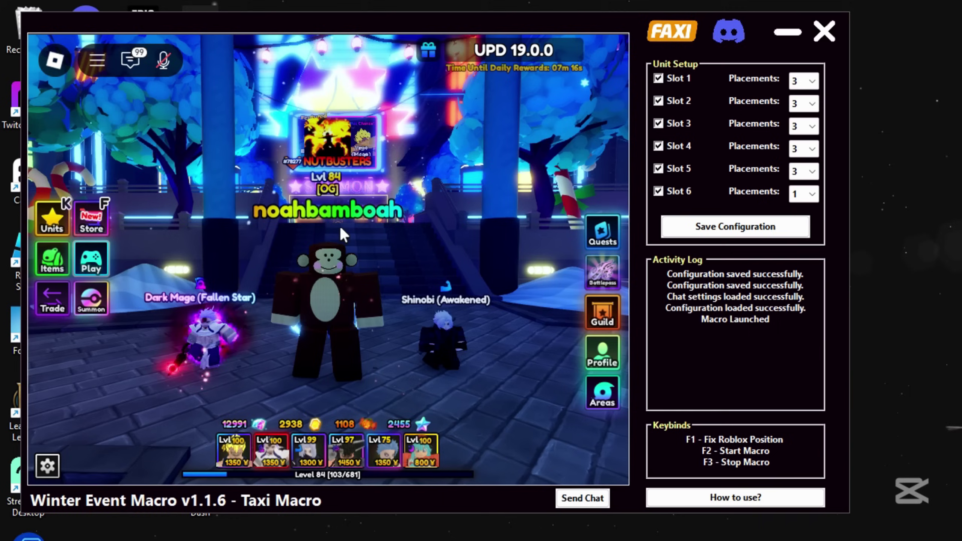
{"action": "key", "text": "F2"}
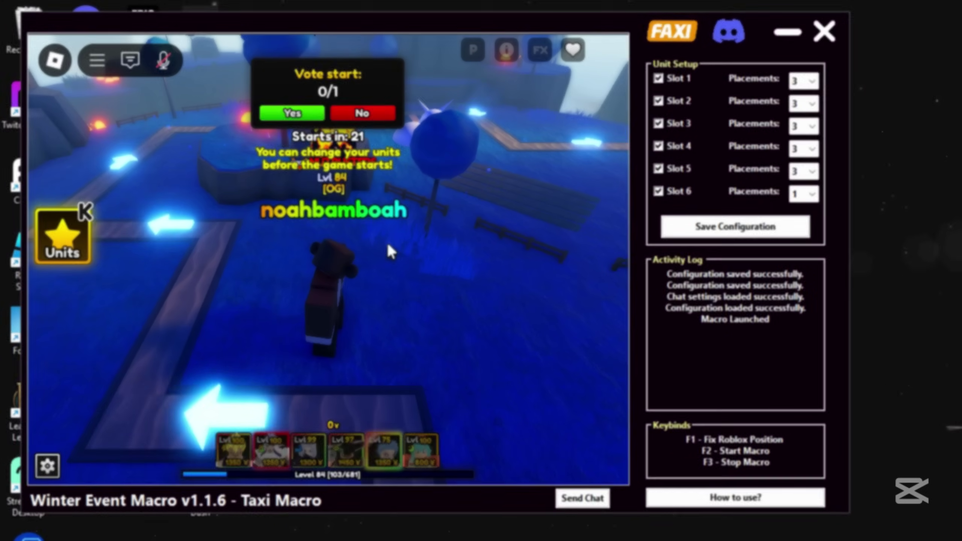
- Vote Yes to start the match, then browse the in-game Settings' Graphics options
{"action": "left_click", "coordinate": [308, 114]}
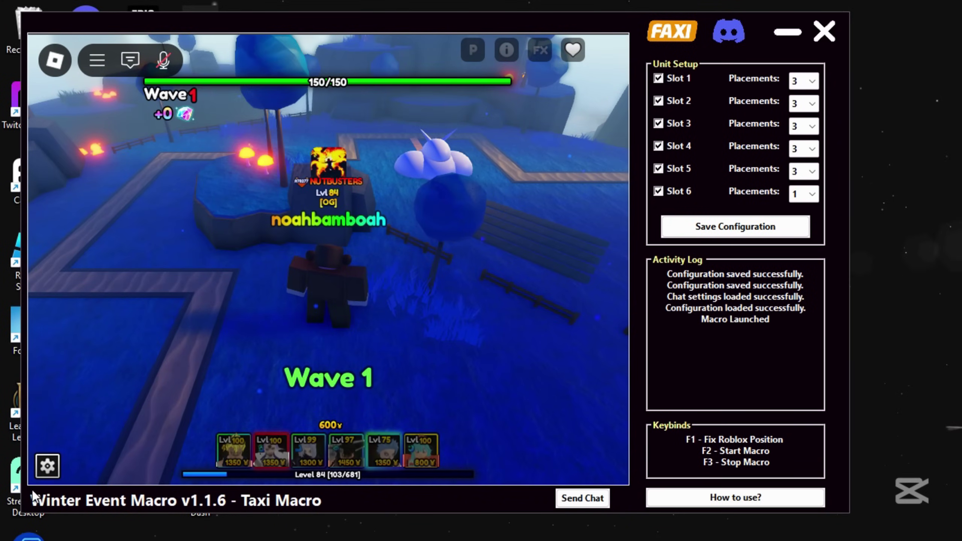
{"action": "left_click", "coordinate": [47, 466]}
{"action": "scroll", "coordinate": [265, 254], "scroll_direction": "down", "scroll_amount": 5}
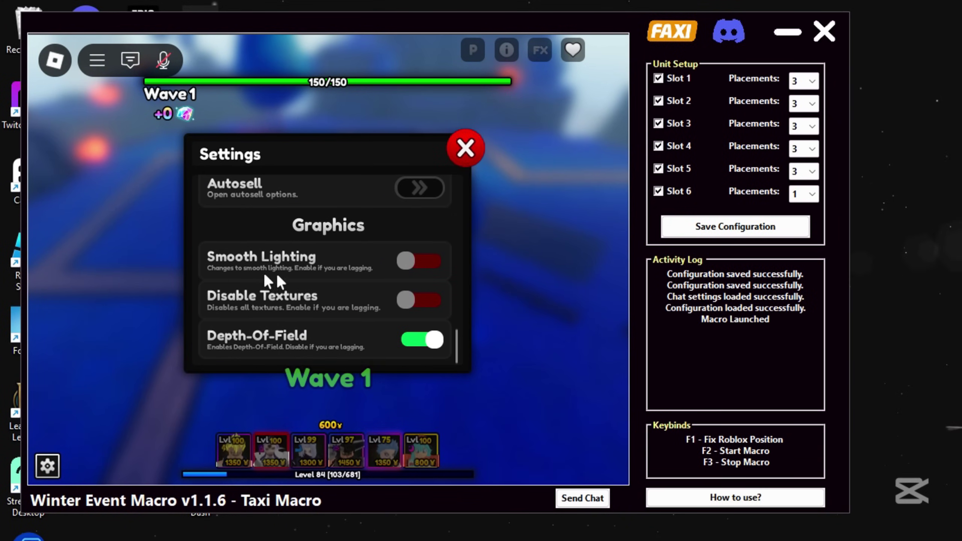
{"action": "scroll", "coordinate": [276, 220], "scroll_direction": "down", "scroll_amount": 4}
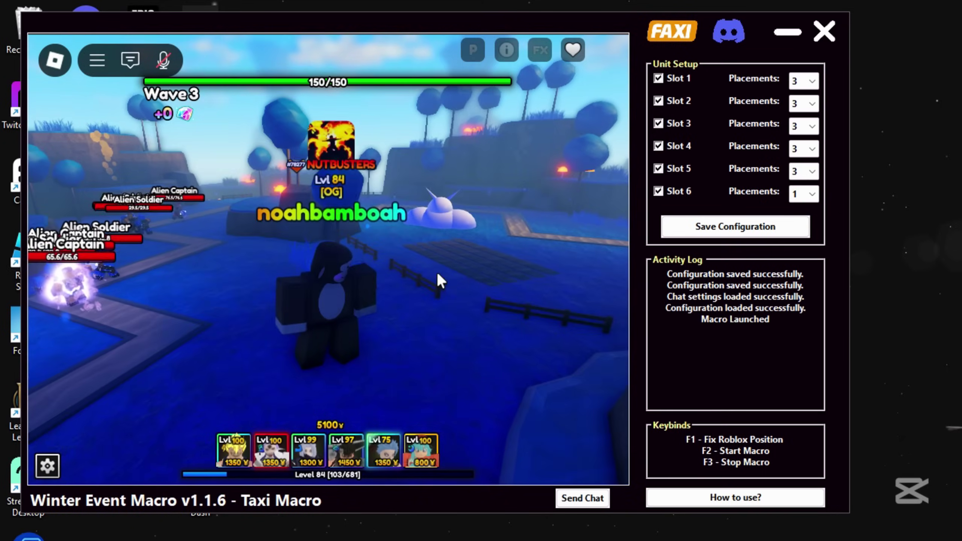
- Lower Roblox's Graphics Quality to 1 in the Esc menu settings and resume the game
{"action": "key", "text": "Escape"}
{"action": "left_click", "coordinate": [242, 110]}
{"action": "scroll", "coordinate": [326, 197], "scroll_direction": "down", "scroll_amount": 3}
{"action": "scroll", "coordinate": [284, 235], "scroll_direction": "up", "scroll_amount": 3}
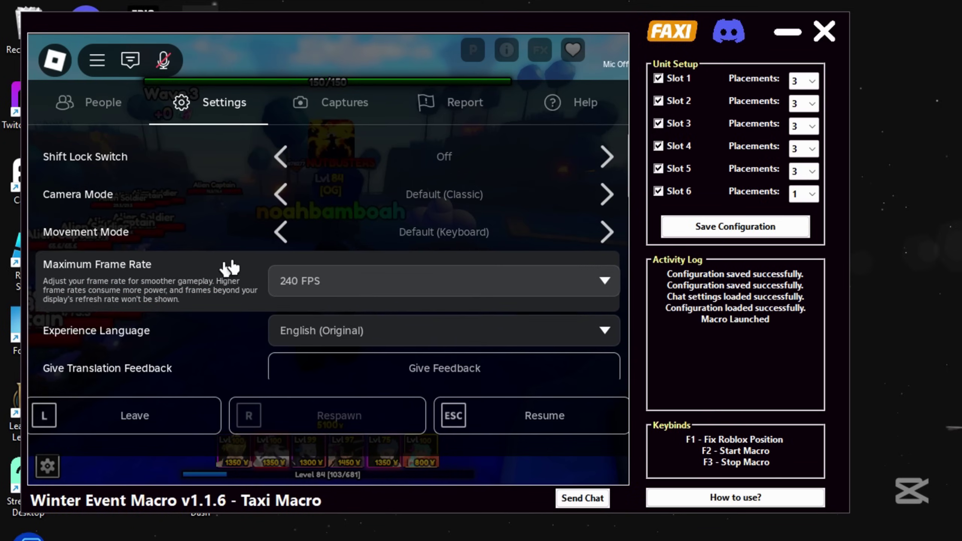
{"action": "scroll", "coordinate": [392, 215], "scroll_direction": "down", "scroll_amount": 5}
{"action": "scroll", "coordinate": [430, 254], "scroll_direction": "up", "scroll_amount": 3}
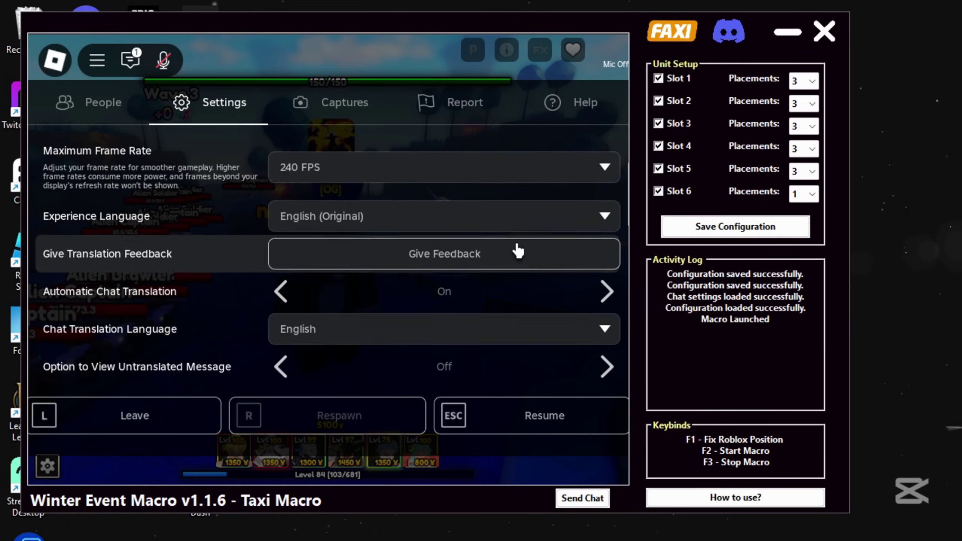
{"action": "scroll", "coordinate": [341, 205], "scroll_direction": "down", "scroll_amount": 5}
{"action": "scroll", "coordinate": [425, 215], "scroll_direction": "up", "scroll_amount": 3}
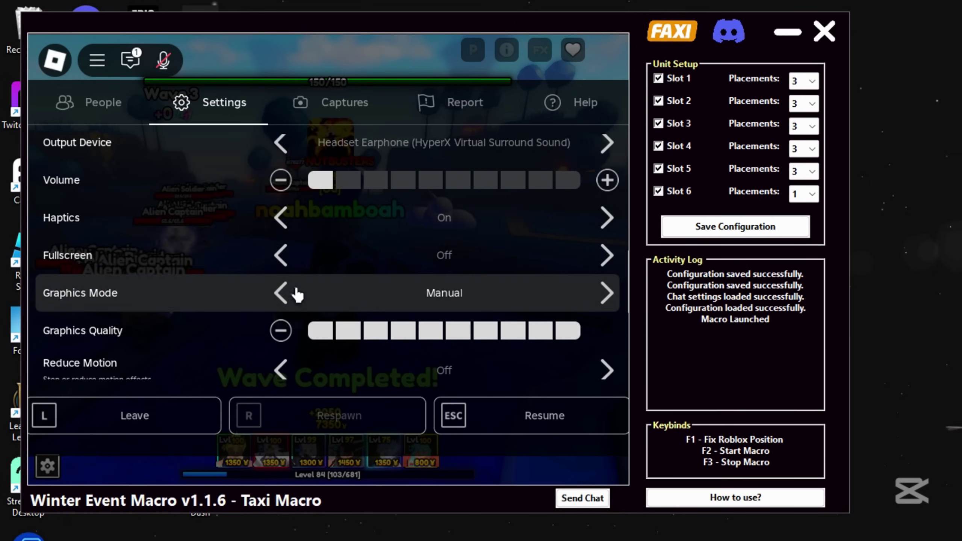
{"action": "left_click", "coordinate": [323, 333]}
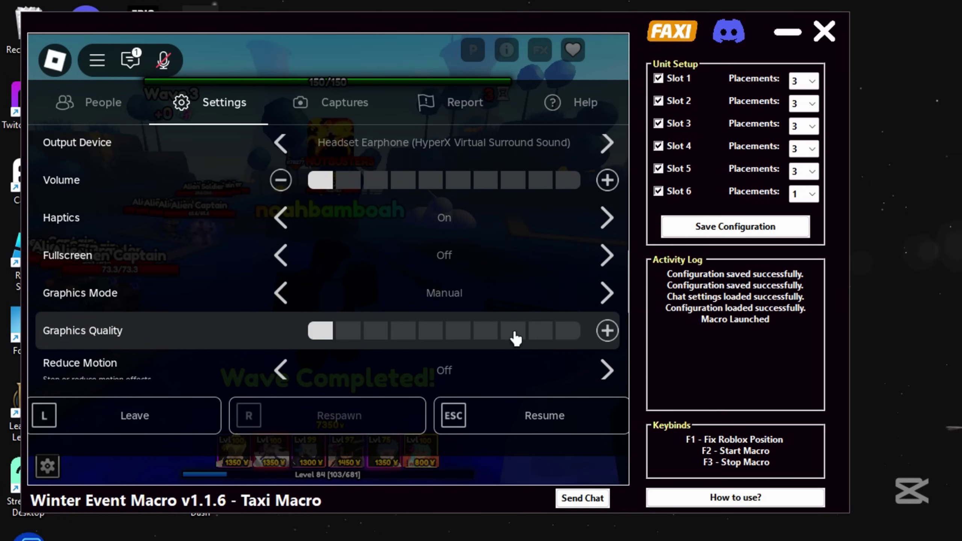
{"action": "scroll", "coordinate": [567, 339], "scroll_direction": "down", "scroll_amount": 1}
{"action": "key", "text": "Escape"}
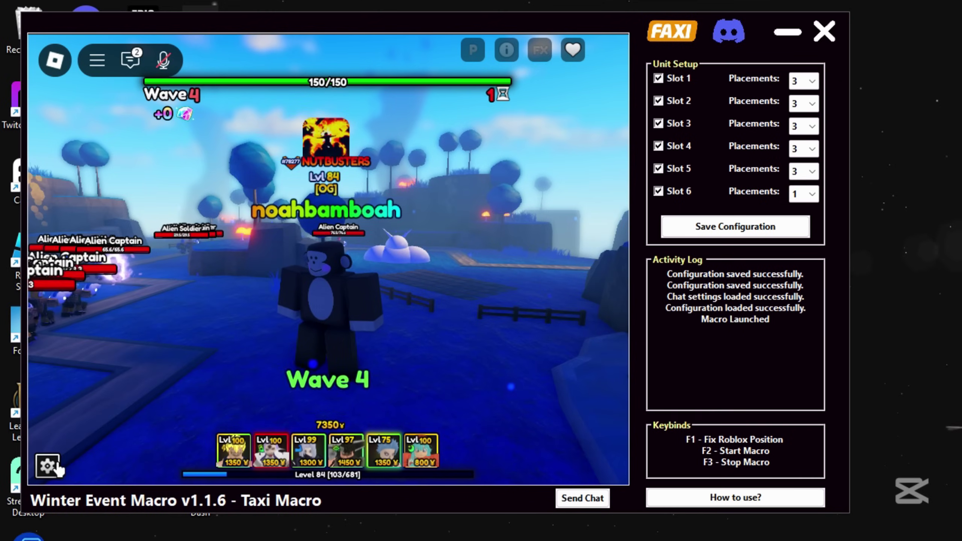
- Leave the match via Return to Lobby in the game's Settings gear
{"action": "left_click", "coordinate": [47, 465]}
{"action": "scroll", "coordinate": [263, 265], "scroll_direction": "down", "scroll_amount": 3}
{"action": "scroll", "coordinate": [344, 286], "scroll_direction": "up", "scroll_amount": 6}
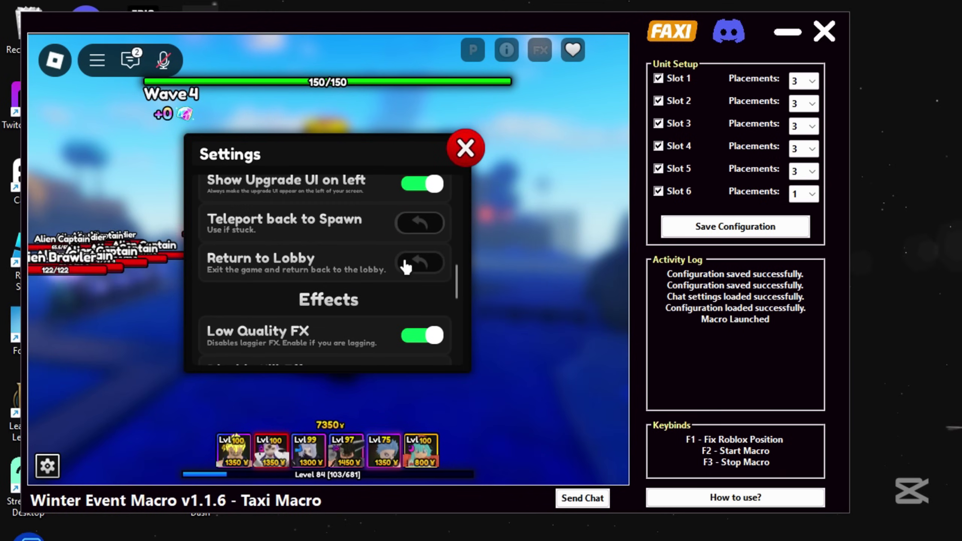
{"action": "left_click", "coordinate": [419, 263]}
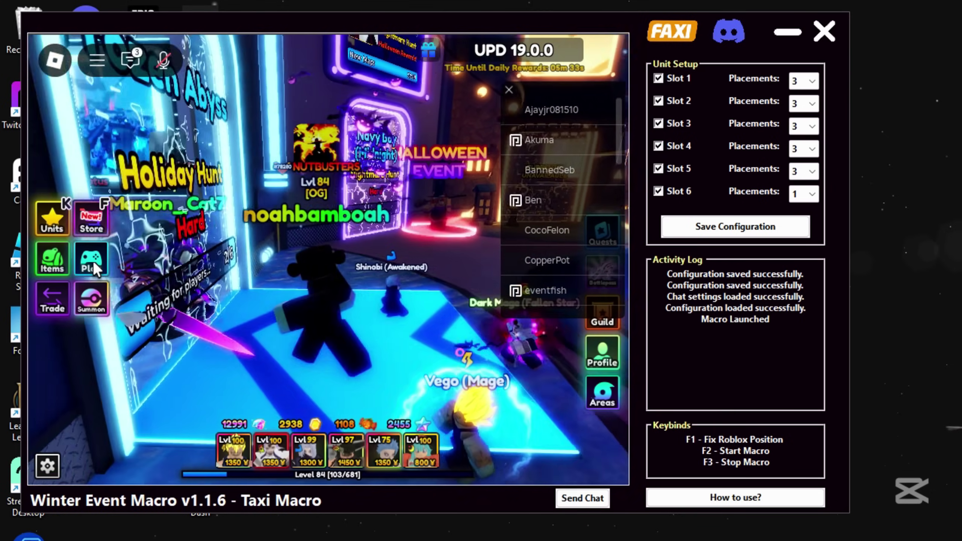
- Join a public match through Find Match and vote Yes so Wave 1 begins
{"action": "left_click", "coordinate": [93, 261]}
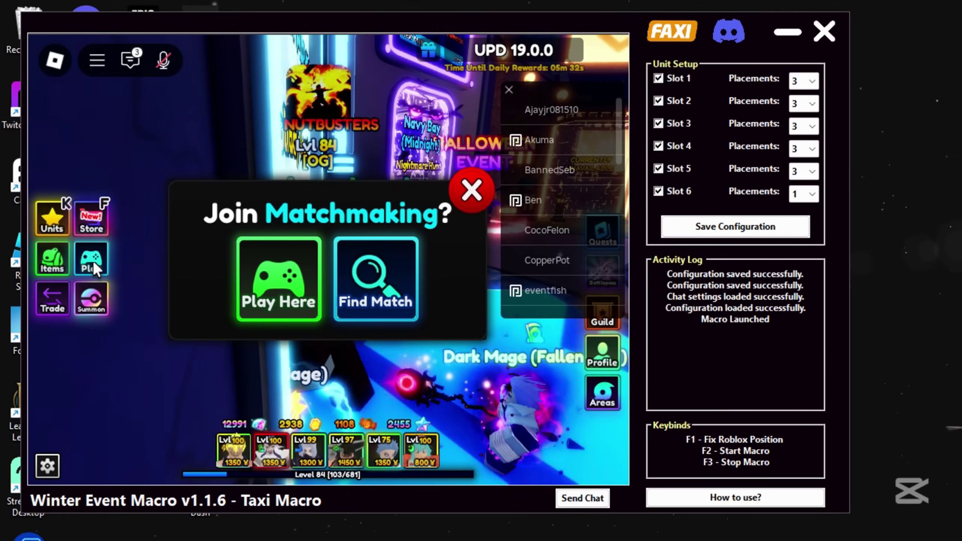
{"action": "left_click", "coordinate": [380, 301]}
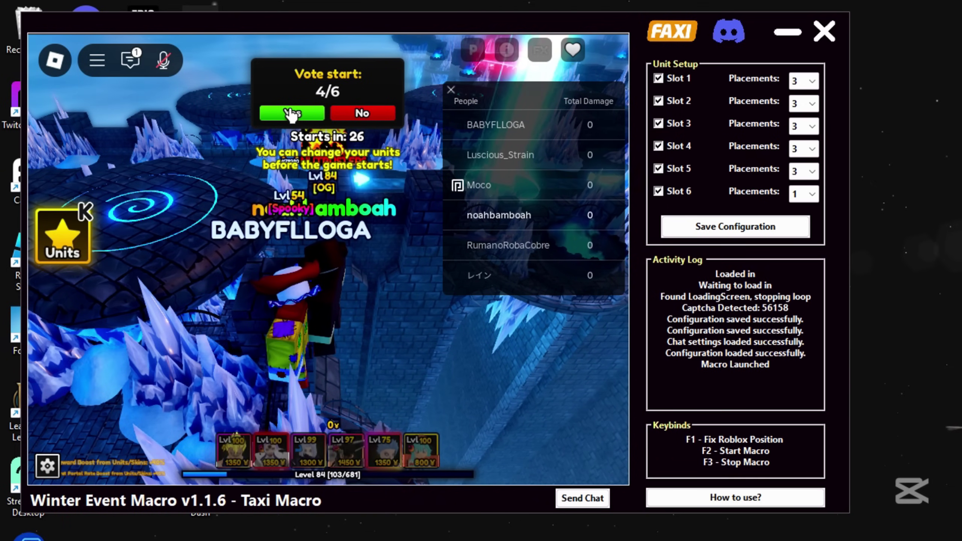
{"action": "left_click", "coordinate": [290, 114]}
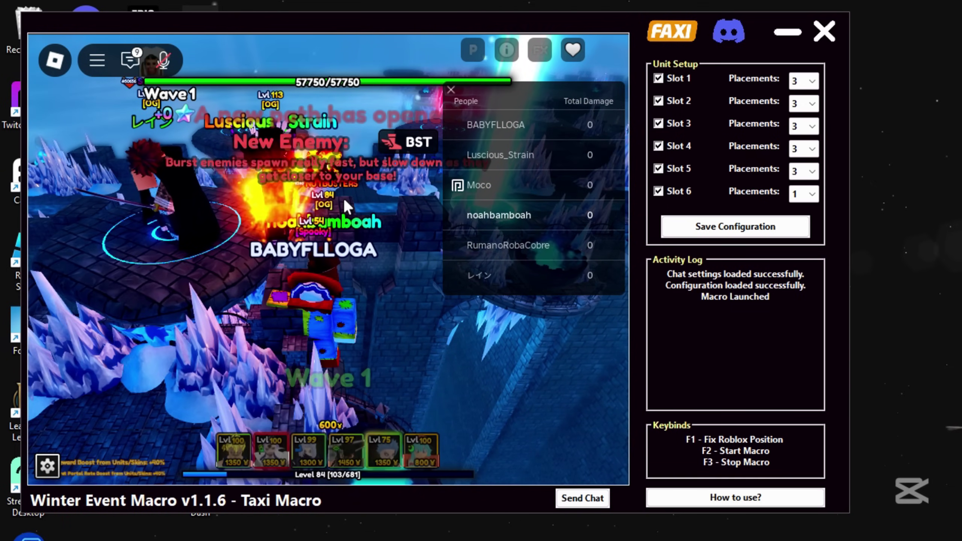